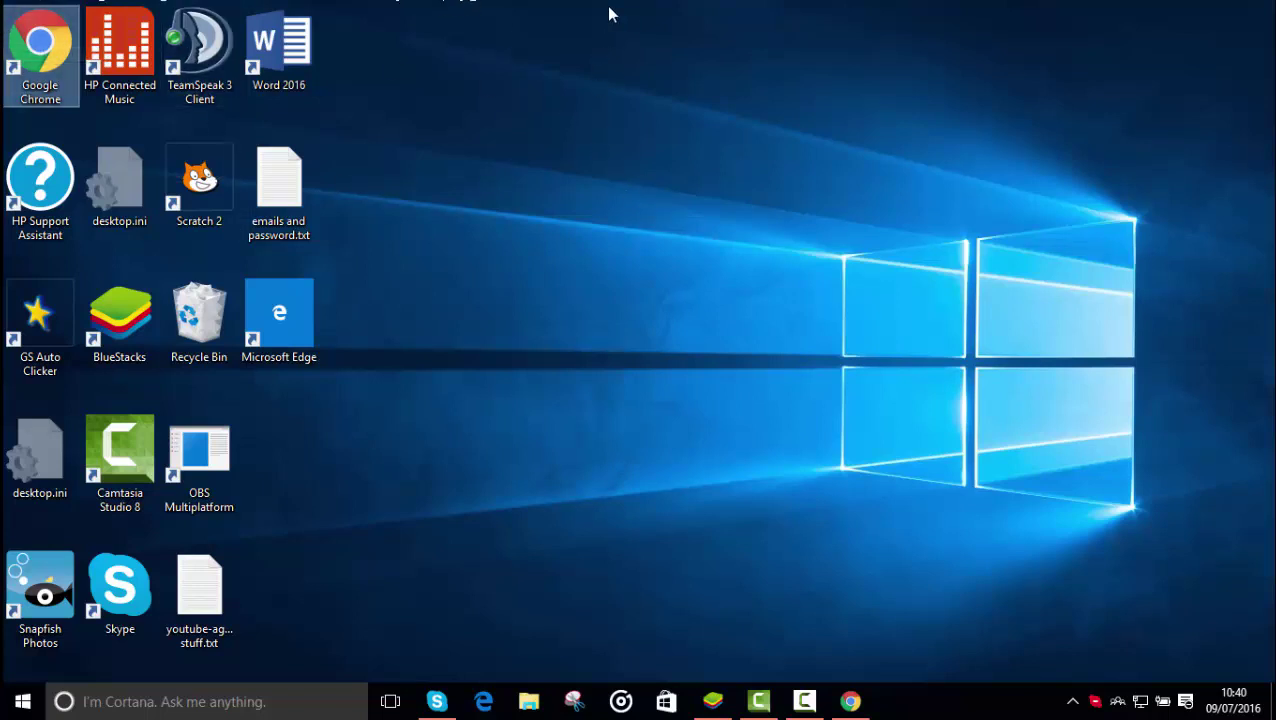
- Launch Google Chrome maximised and run a Google search for 'google plus'
left_click_drag(612, 14, 692, 3)
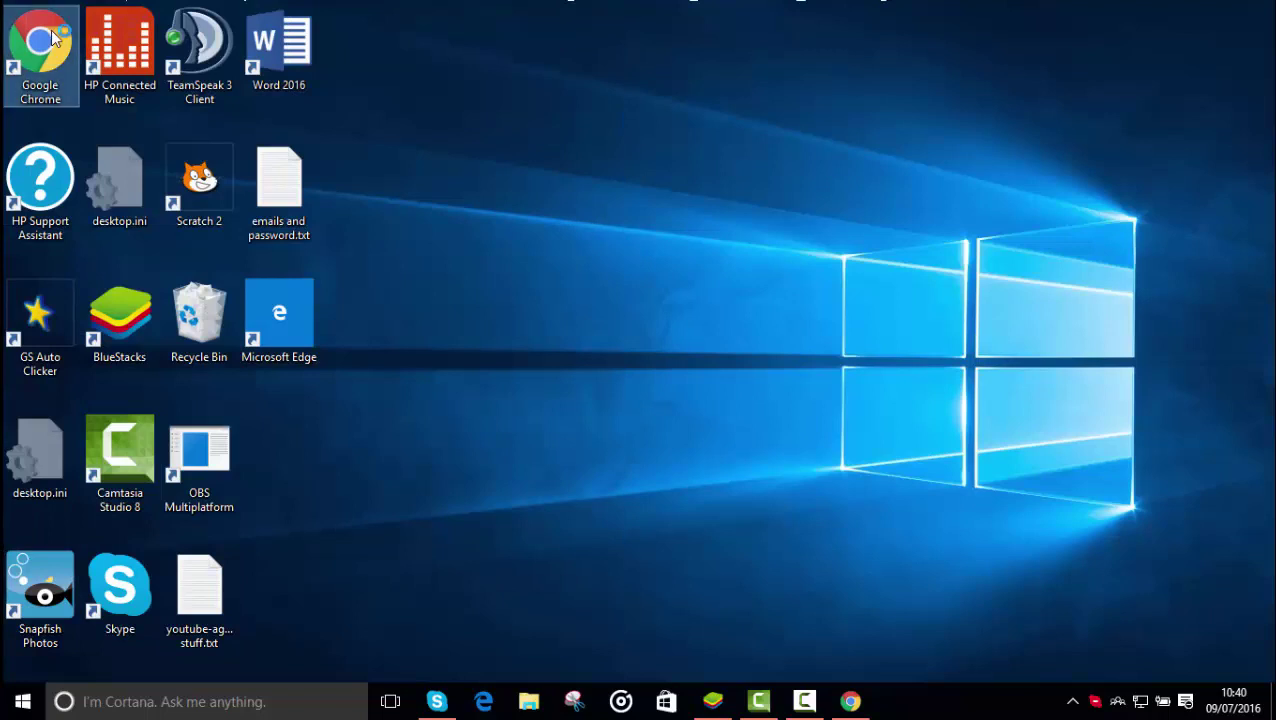
double_click(51, 30)
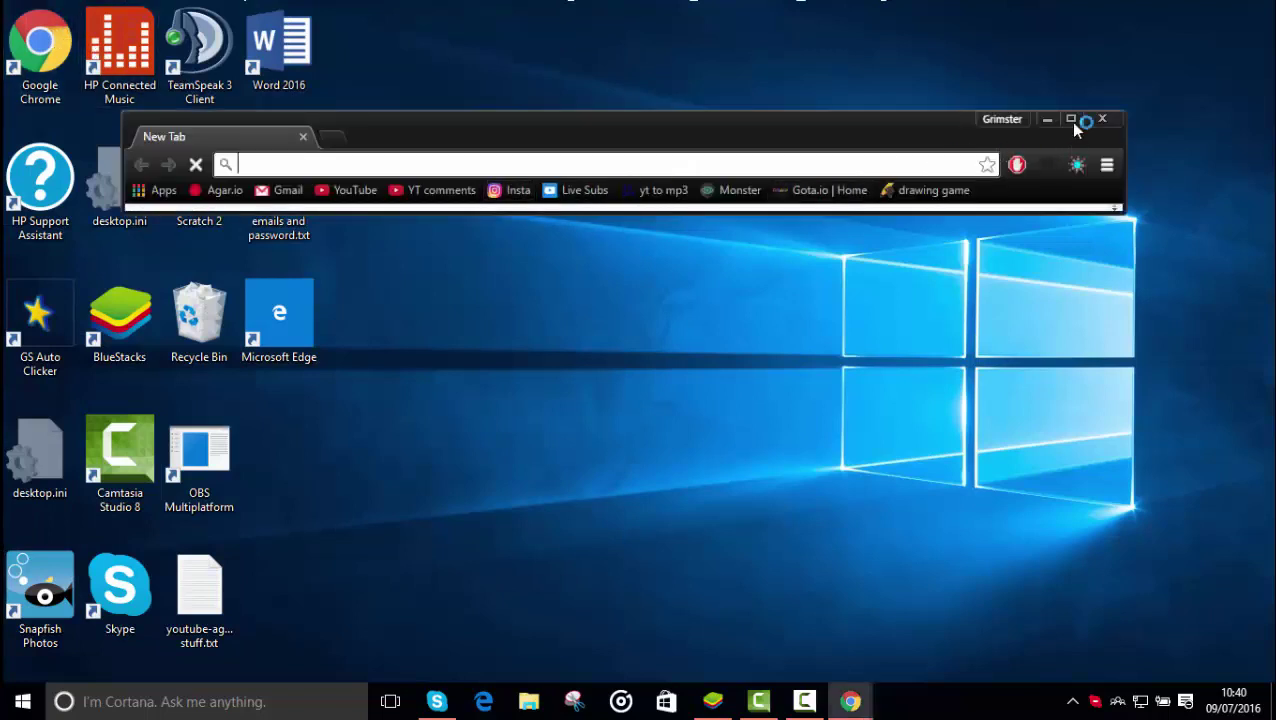
left_click(1070, 119)
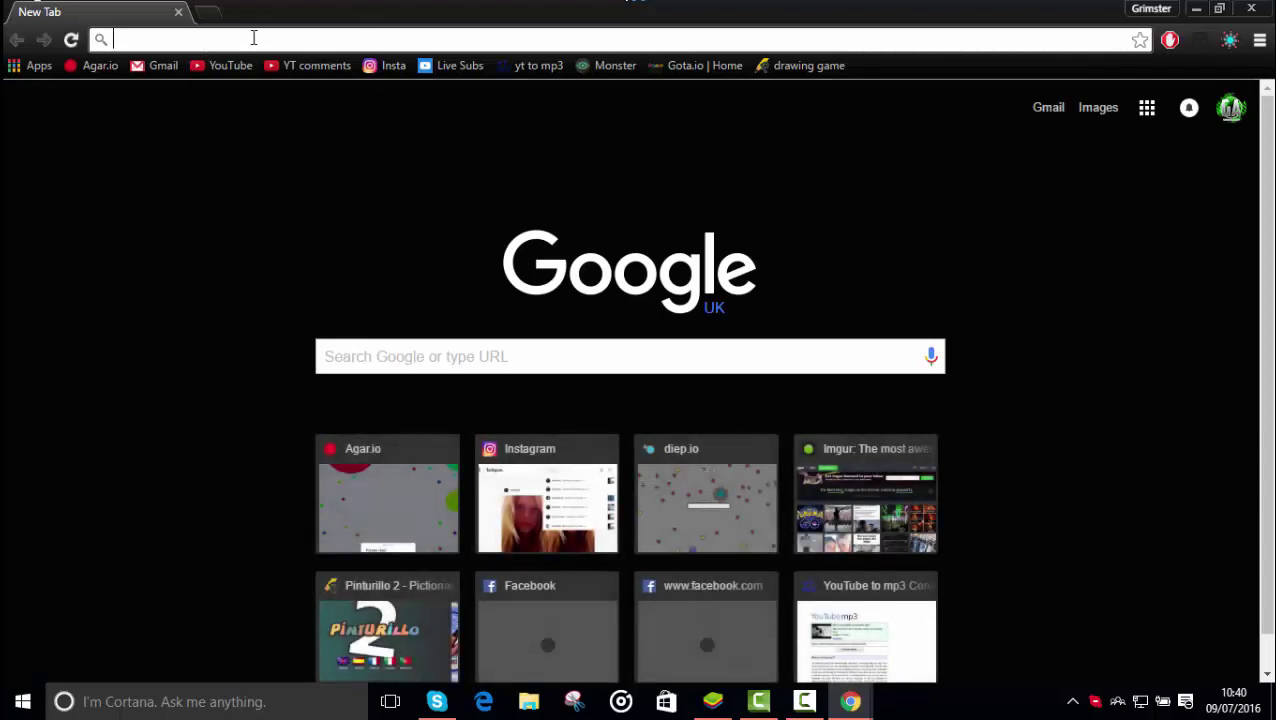
type("google plus")
key("Return")
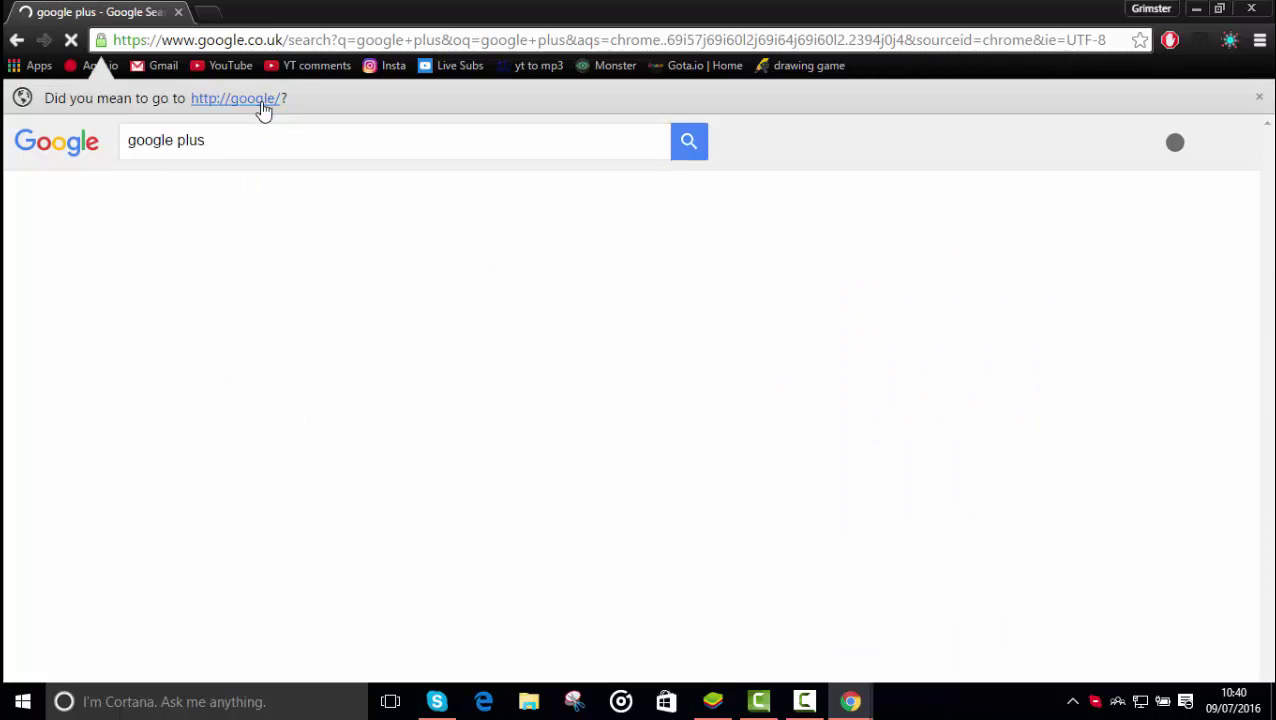
- From the Google homepage, search for 'videopad download'
left_click(73, 140)
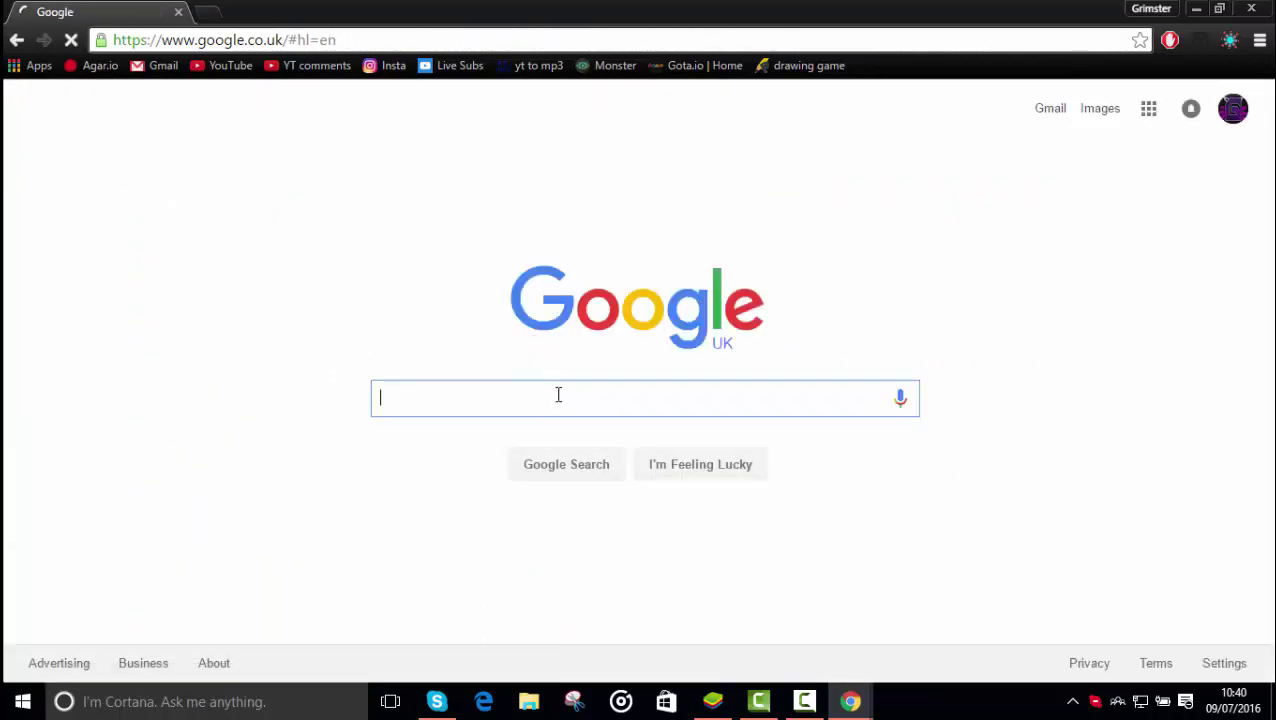
type("vide")
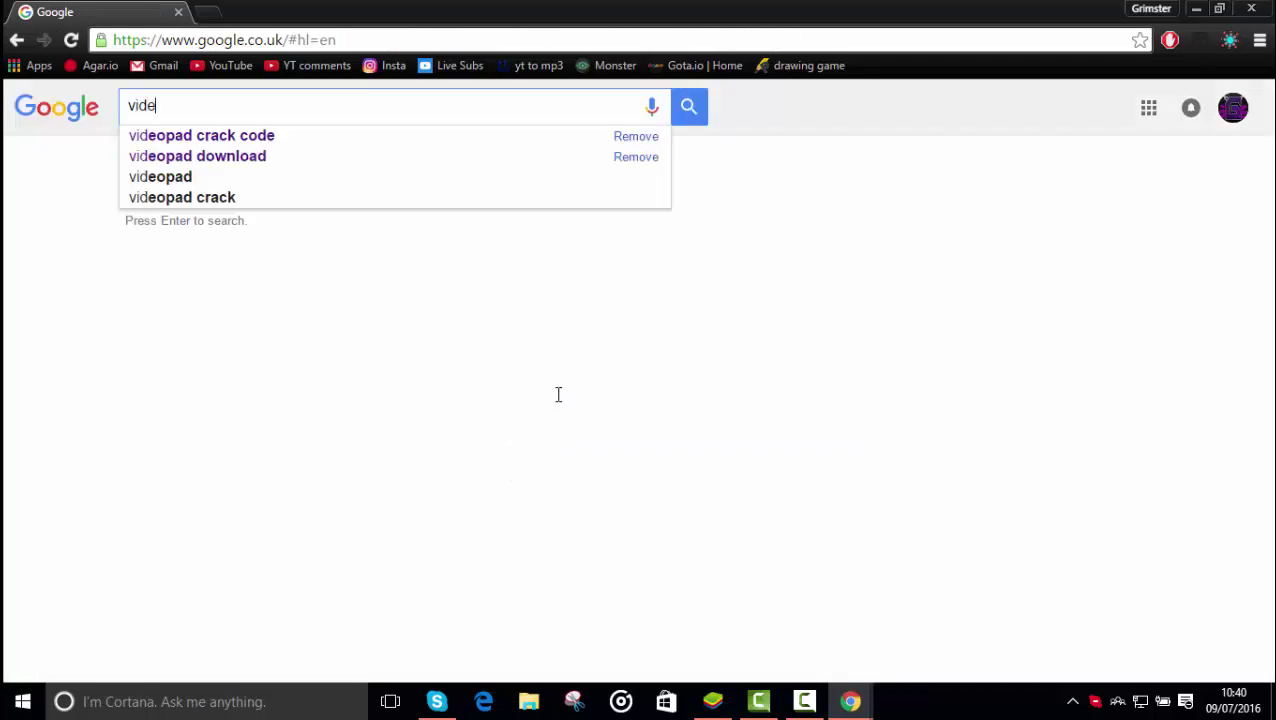
type("opad download")
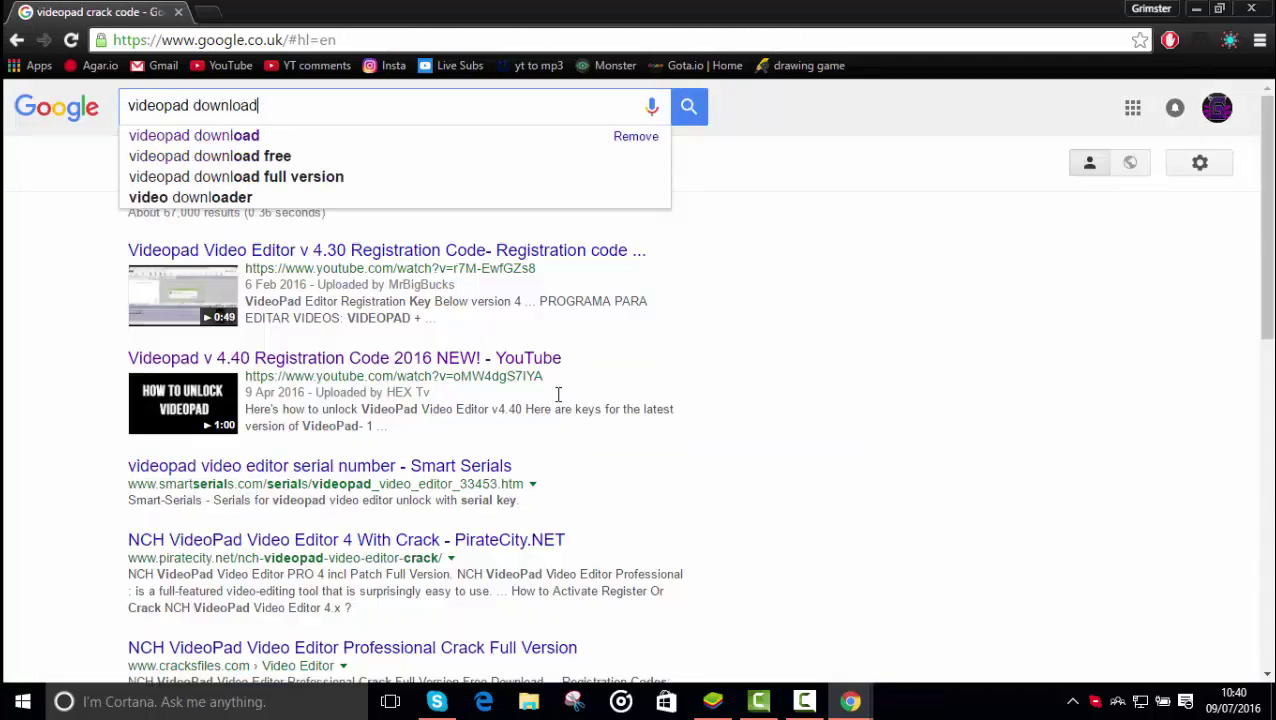
key("Return")
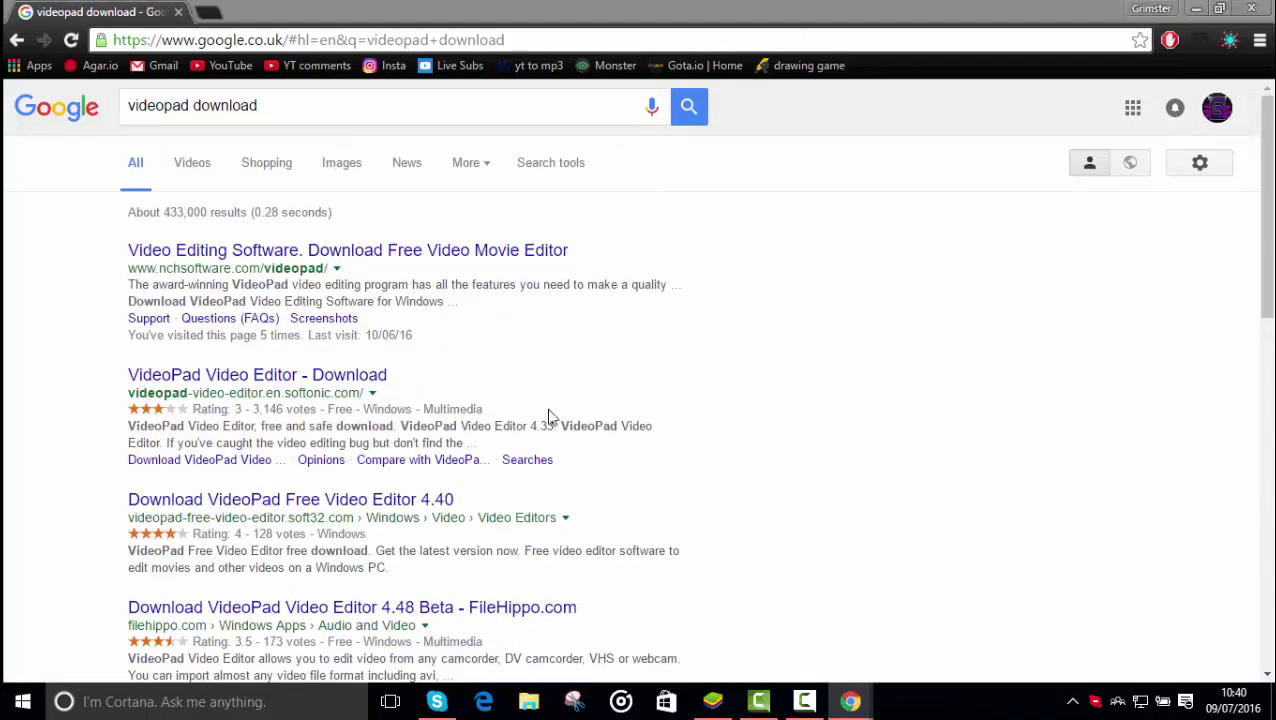
key("super+s")
key("Escape")
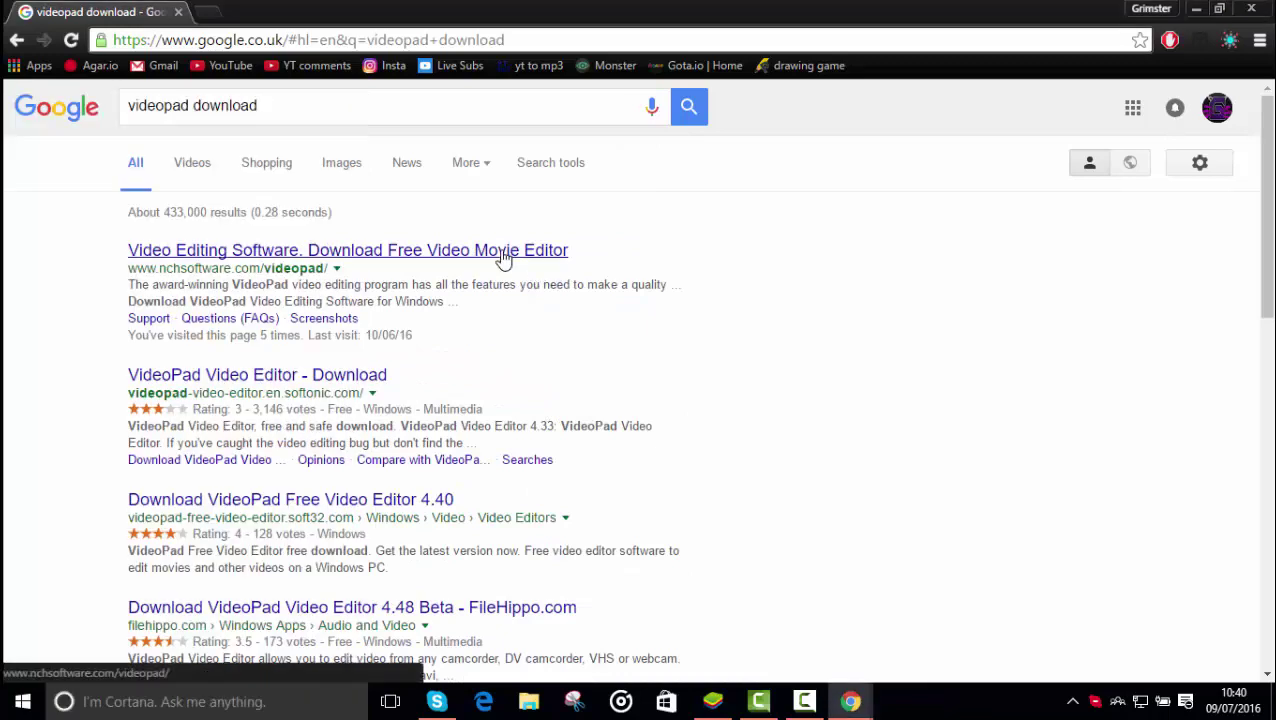
- Open the NCH VideoPad page and download the vppsetup.exe installer
left_click(503, 256)
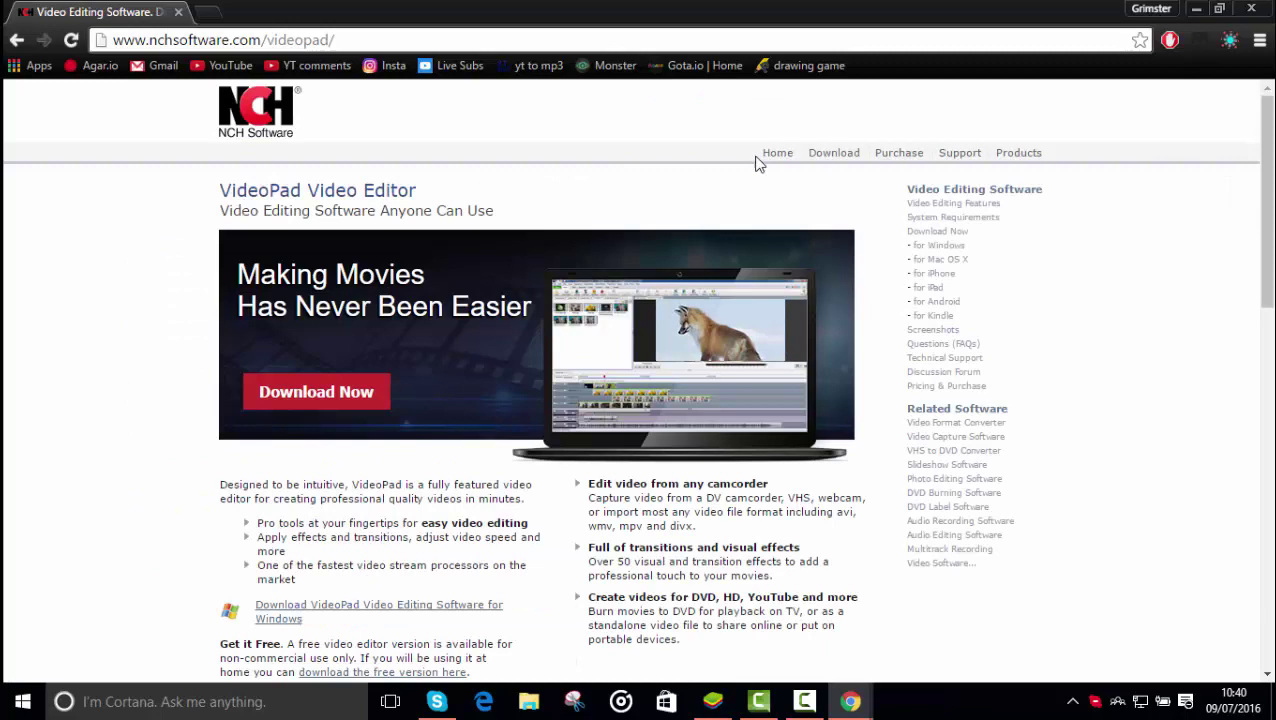
left_click(310, 406)
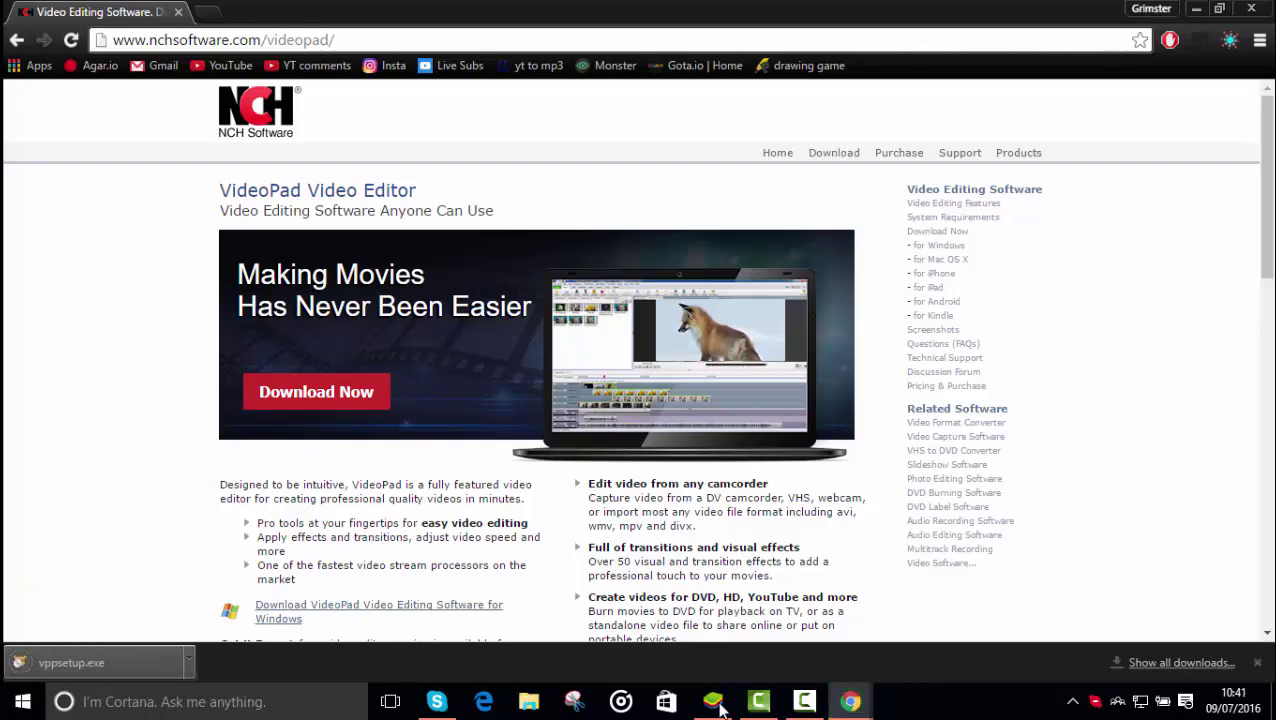
left_click(800, 708)
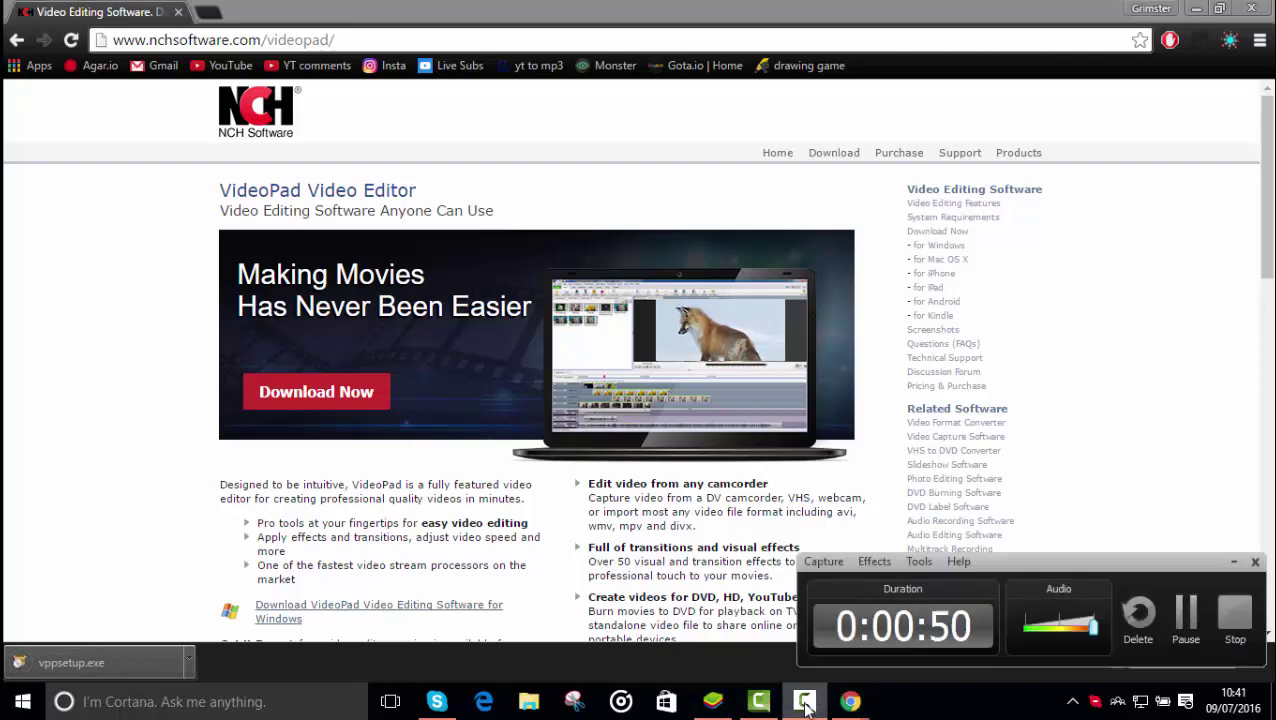
left_click(1235, 565)
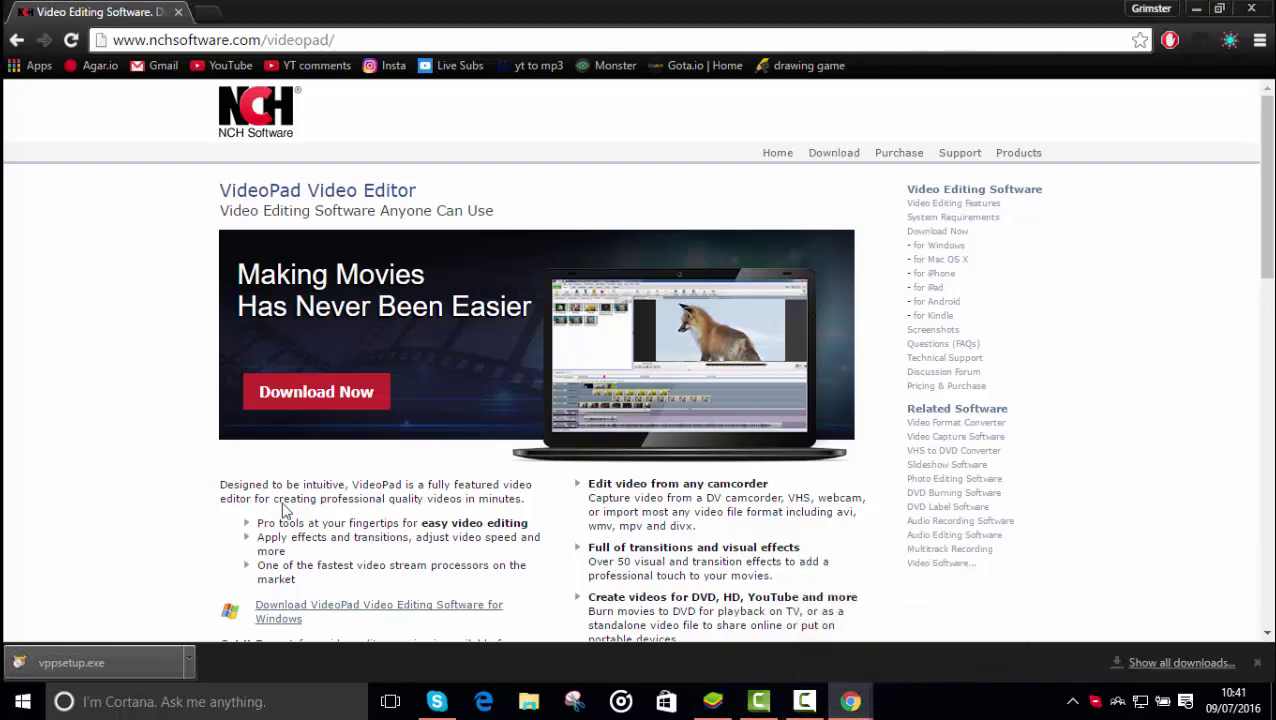
- Run vppsetup.exe, accept the licence terms and install VideoPad 4.48
left_click(100, 663)
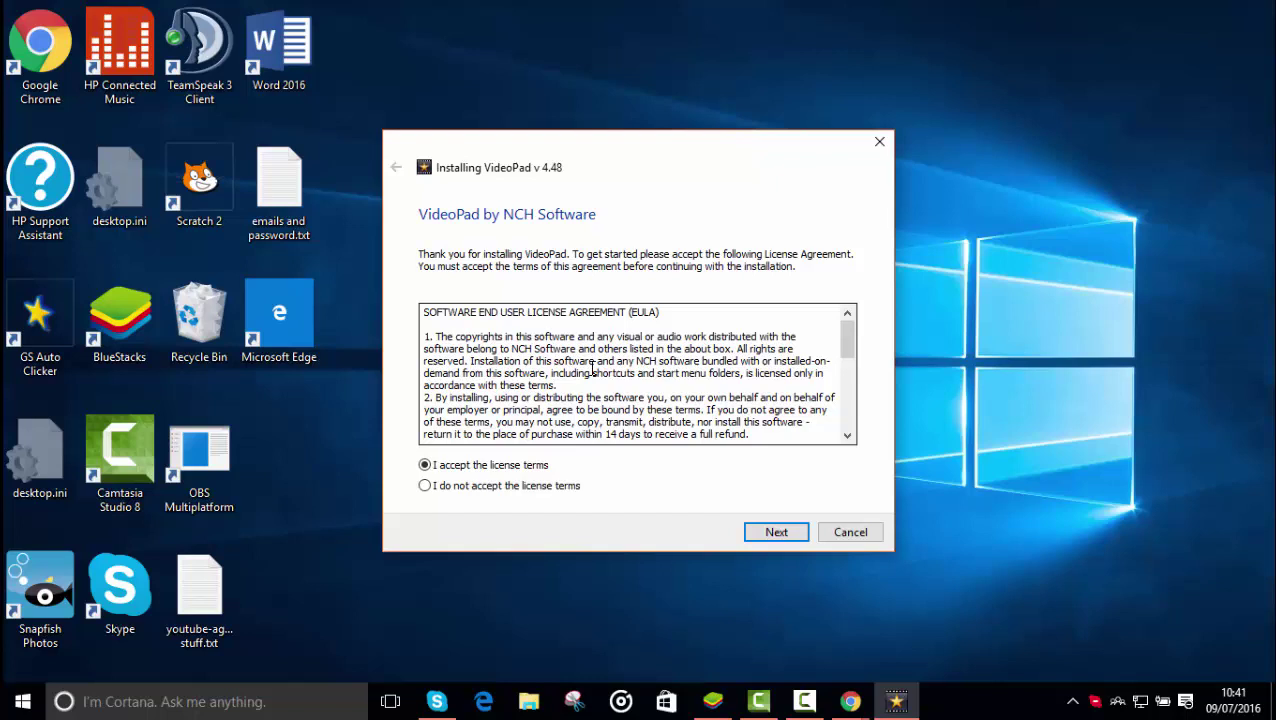
scroll(845, 370, "down", 6)
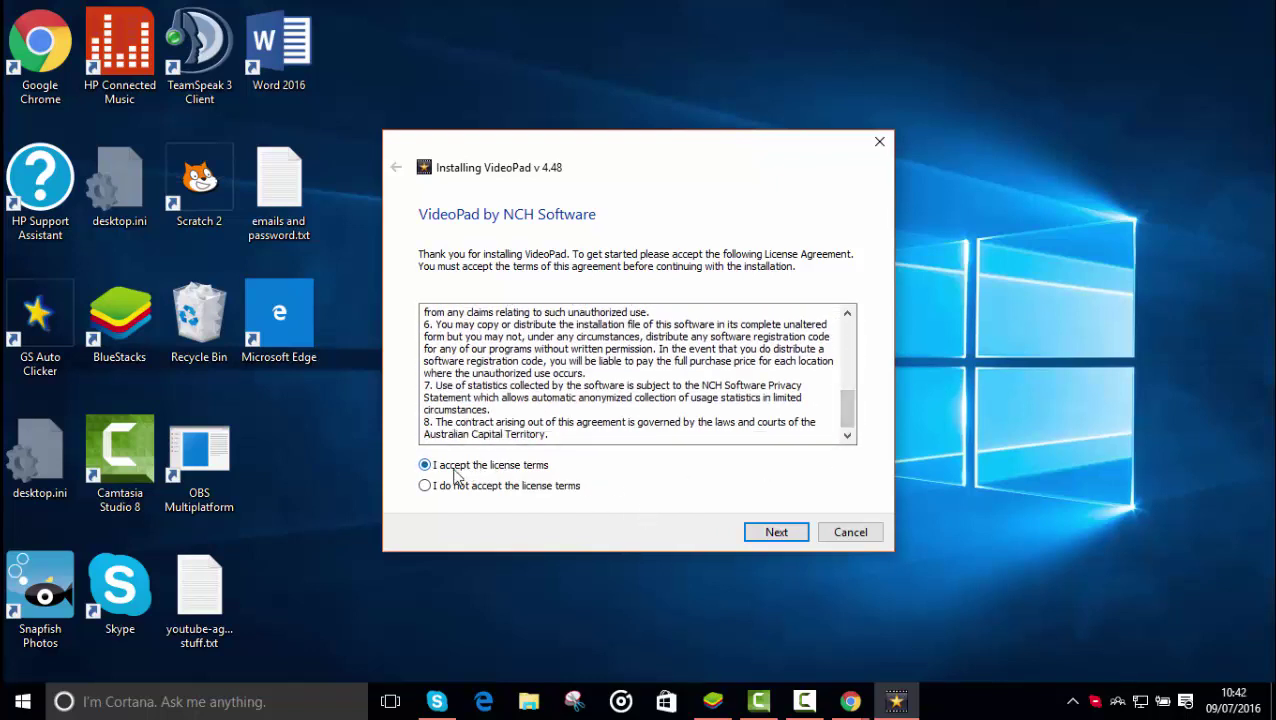
left_click(773, 536)
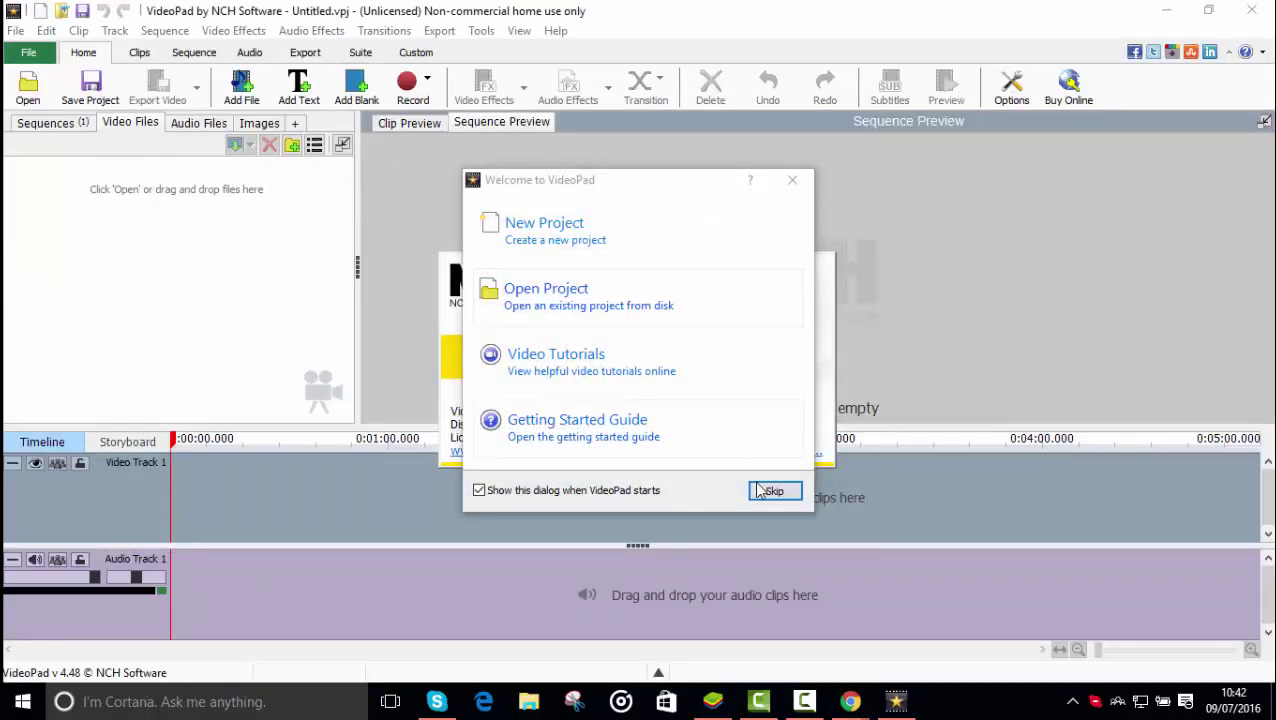
- Skip the VideoPad welcome dialog, then minimise and restore the editor window
left_click(773, 492)
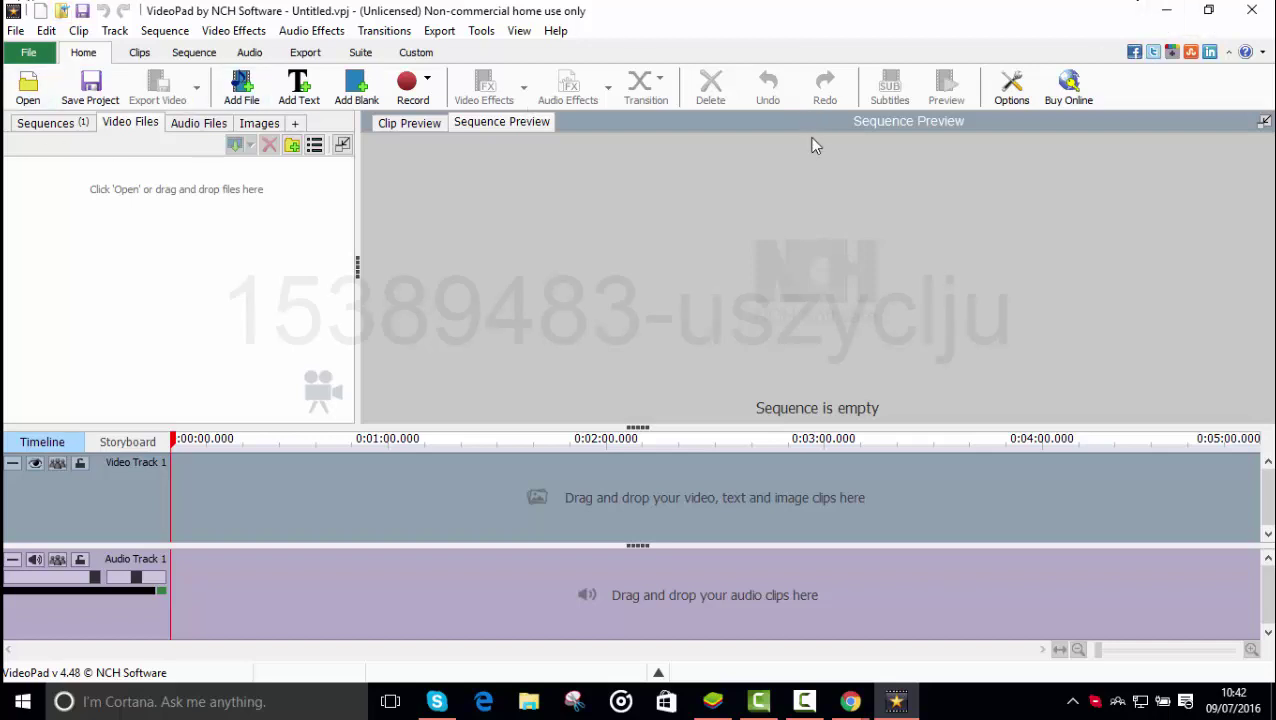
key("super+d")
left_click(895, 702)
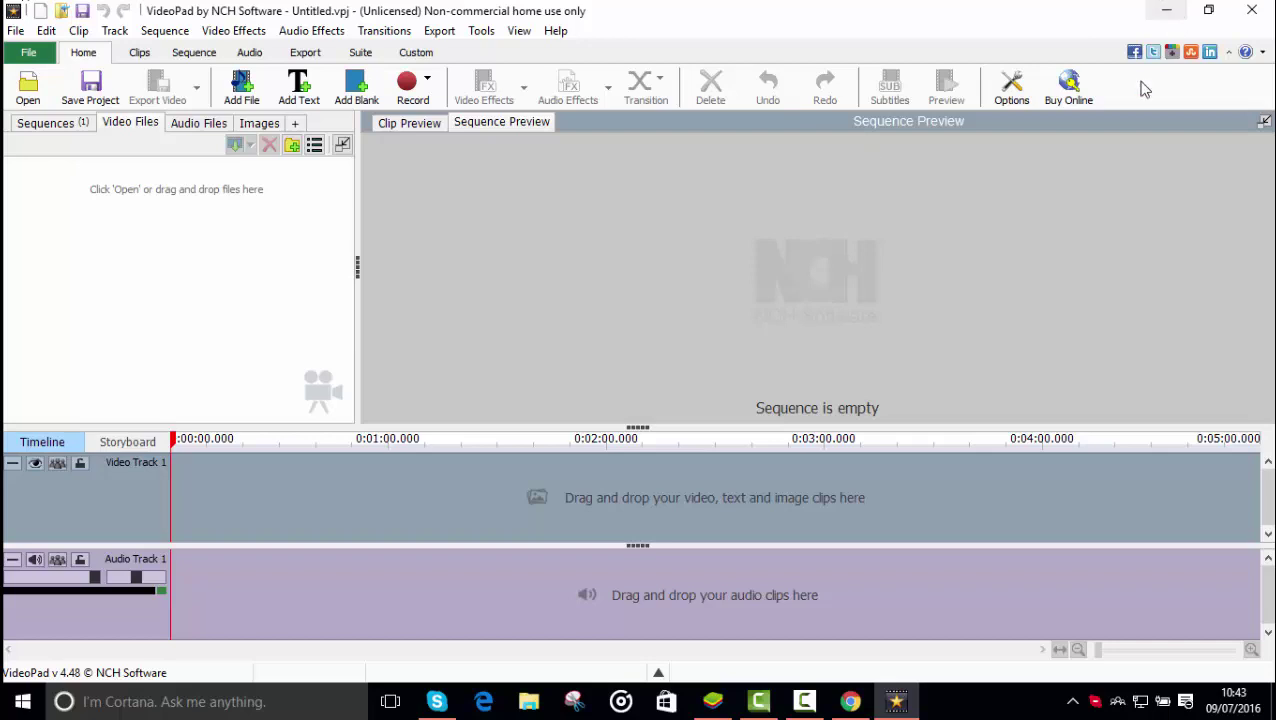
- Open File > Register Software... and paste the registration code into its field
left_click(28, 52)
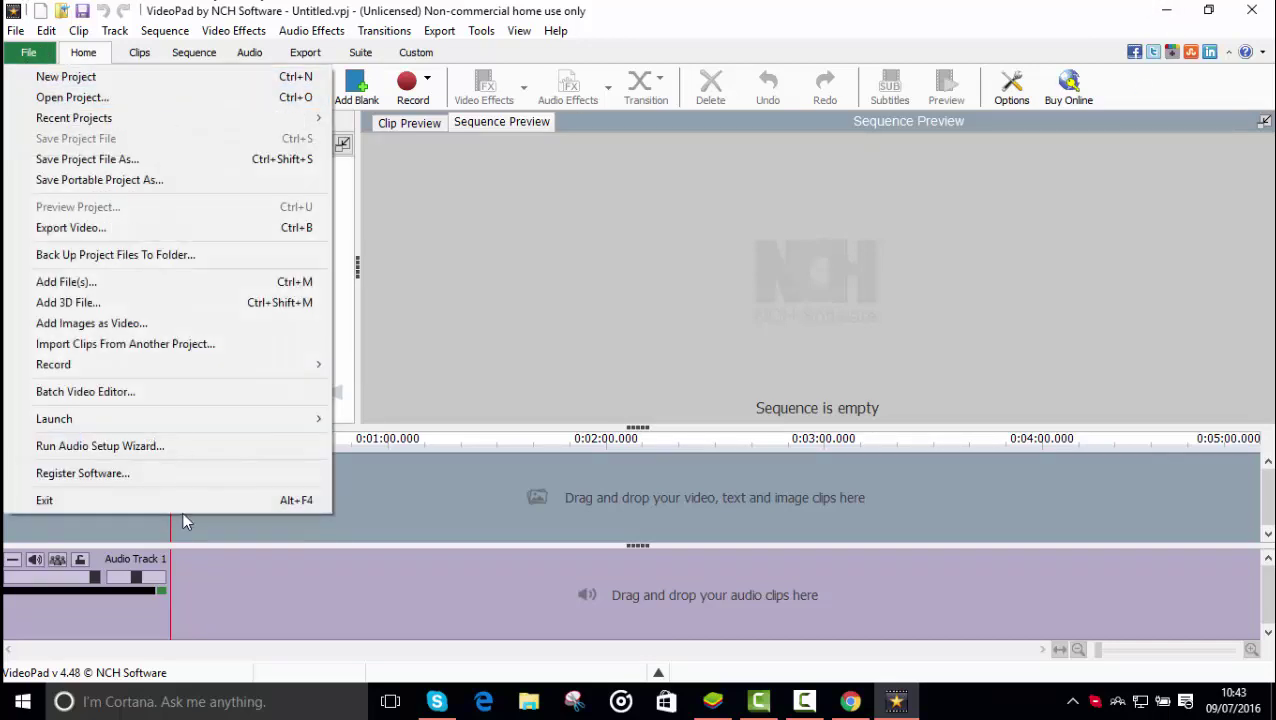
left_click(67, 476)
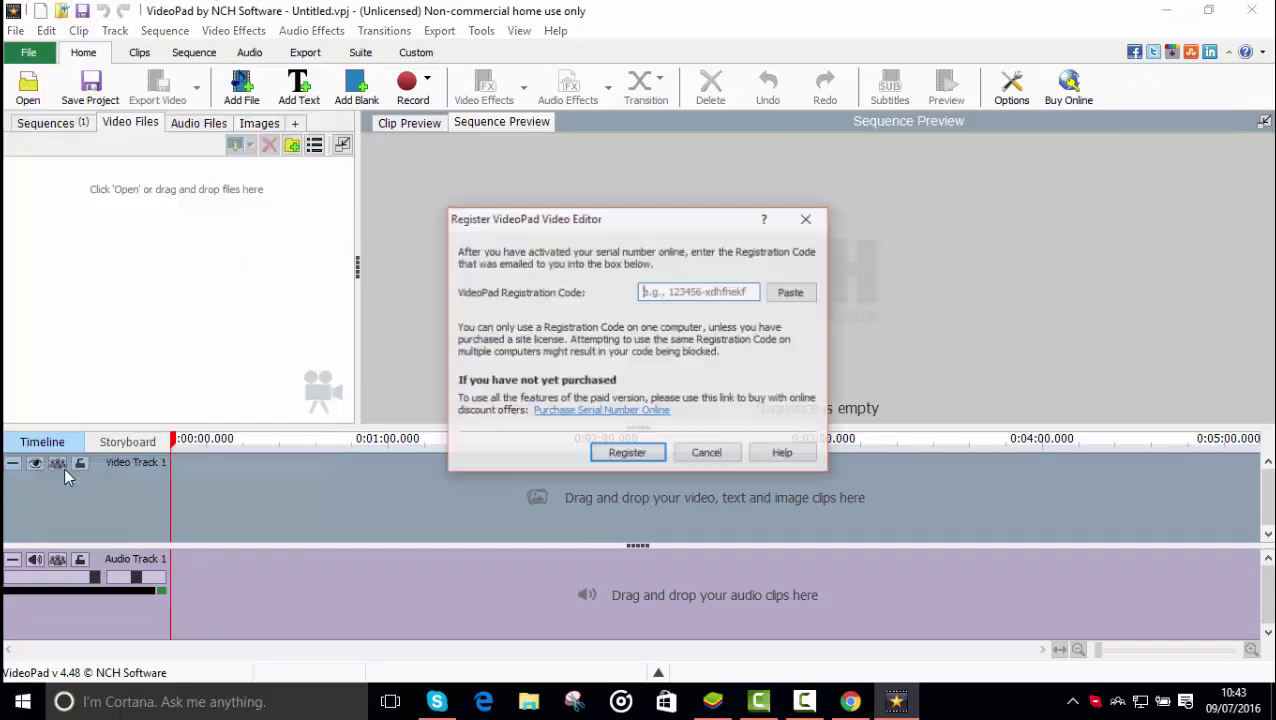
left_click(692, 291)
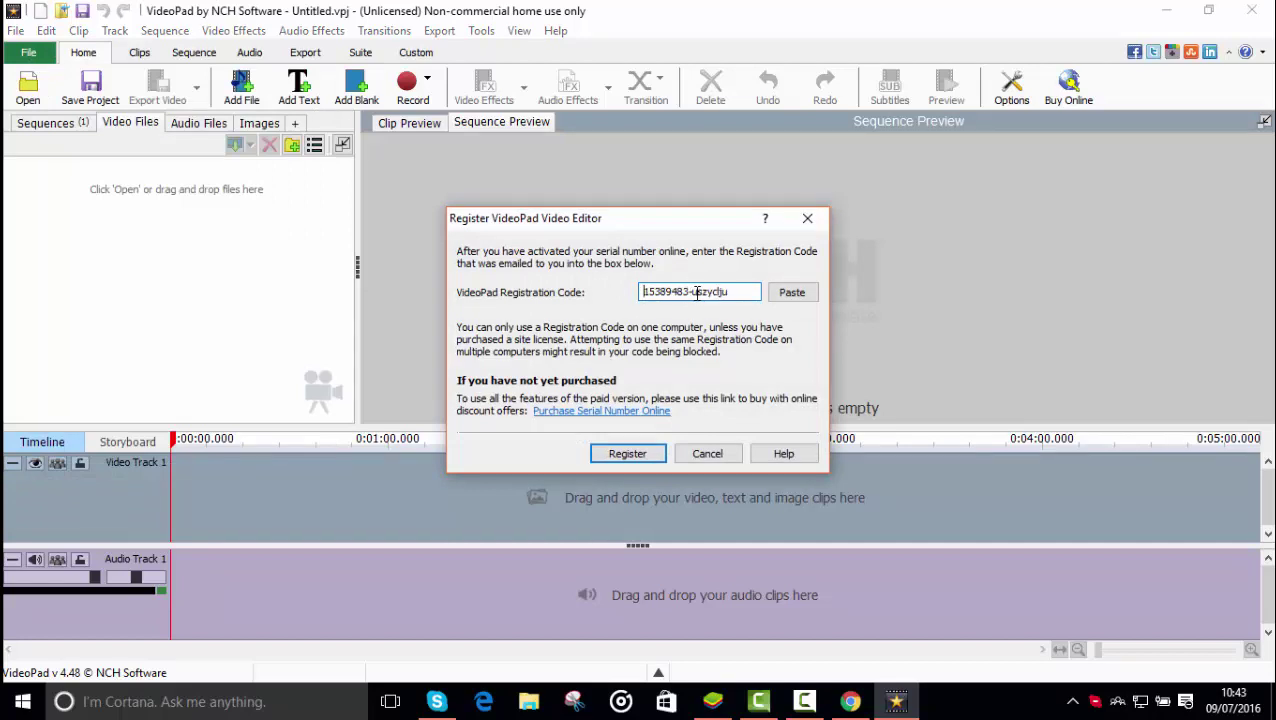
- Check the pasted registration code and submit it with Register
double_click(752, 291)
left_click(759, 293)
double_click(698, 291)
left_click_drag(726, 291, 622, 291)
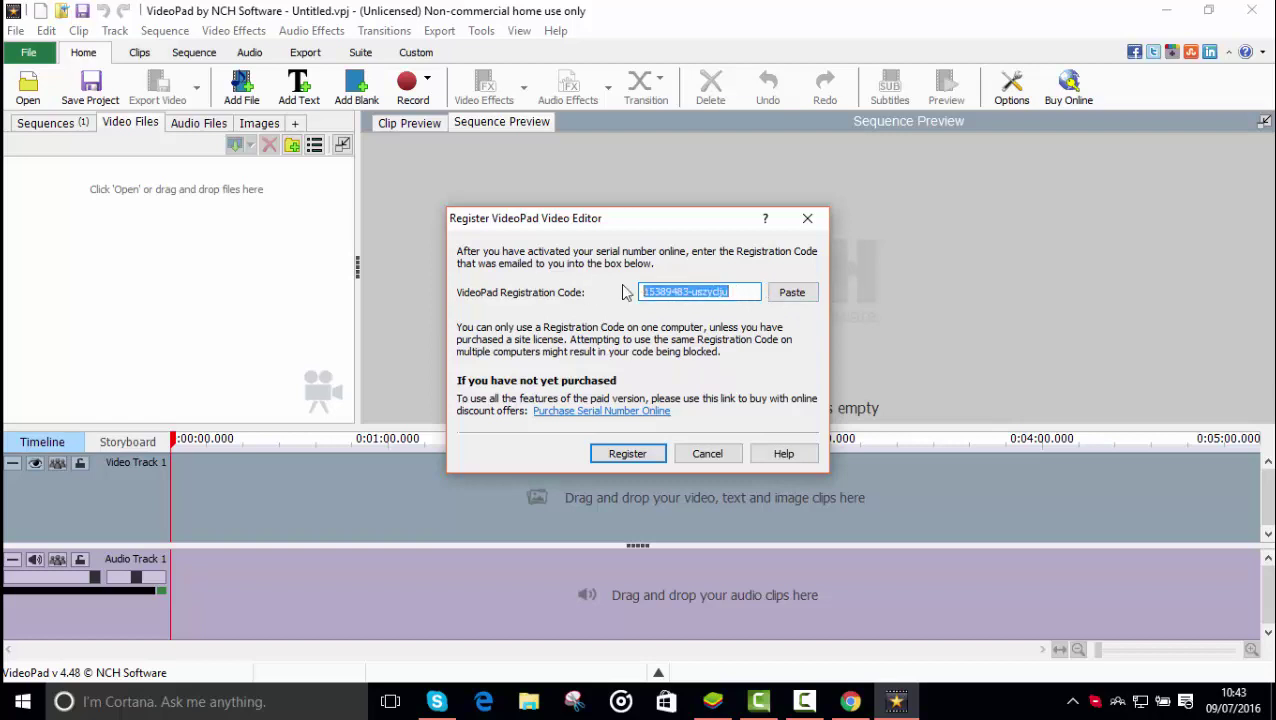
left_click(738, 290)
left_click_drag(732, 291, 479, 262)
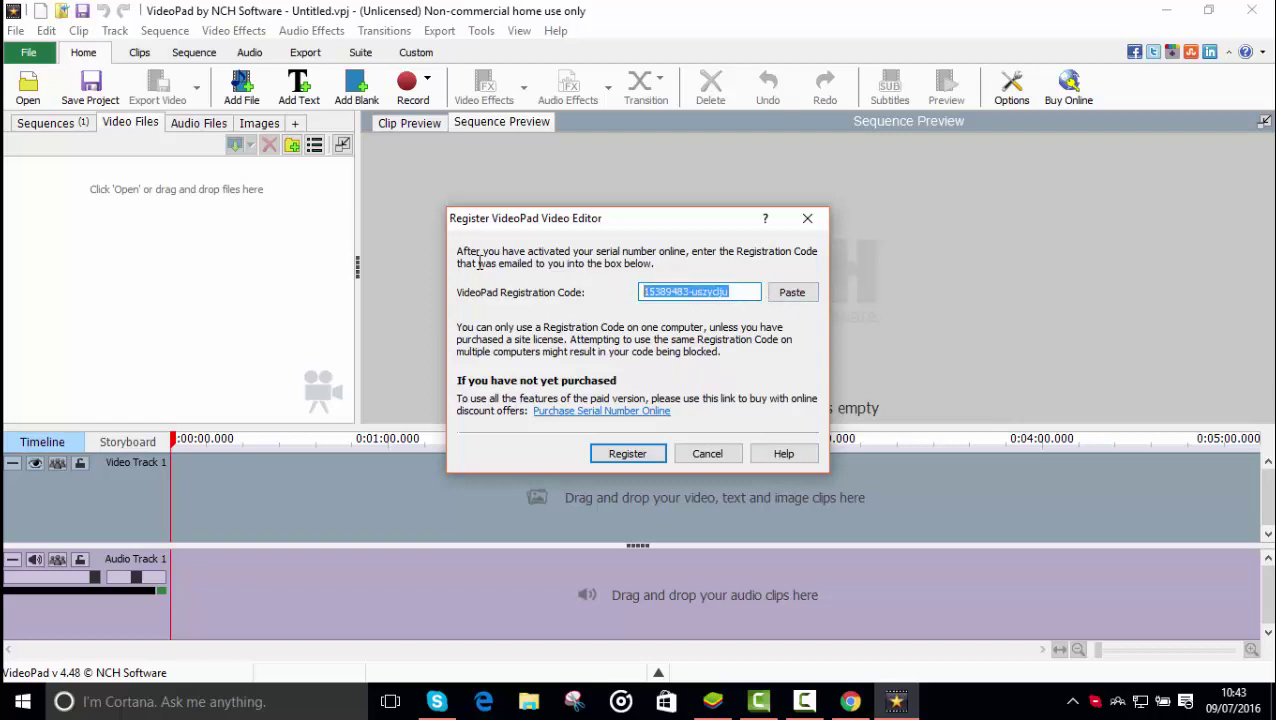
left_click(755, 293)
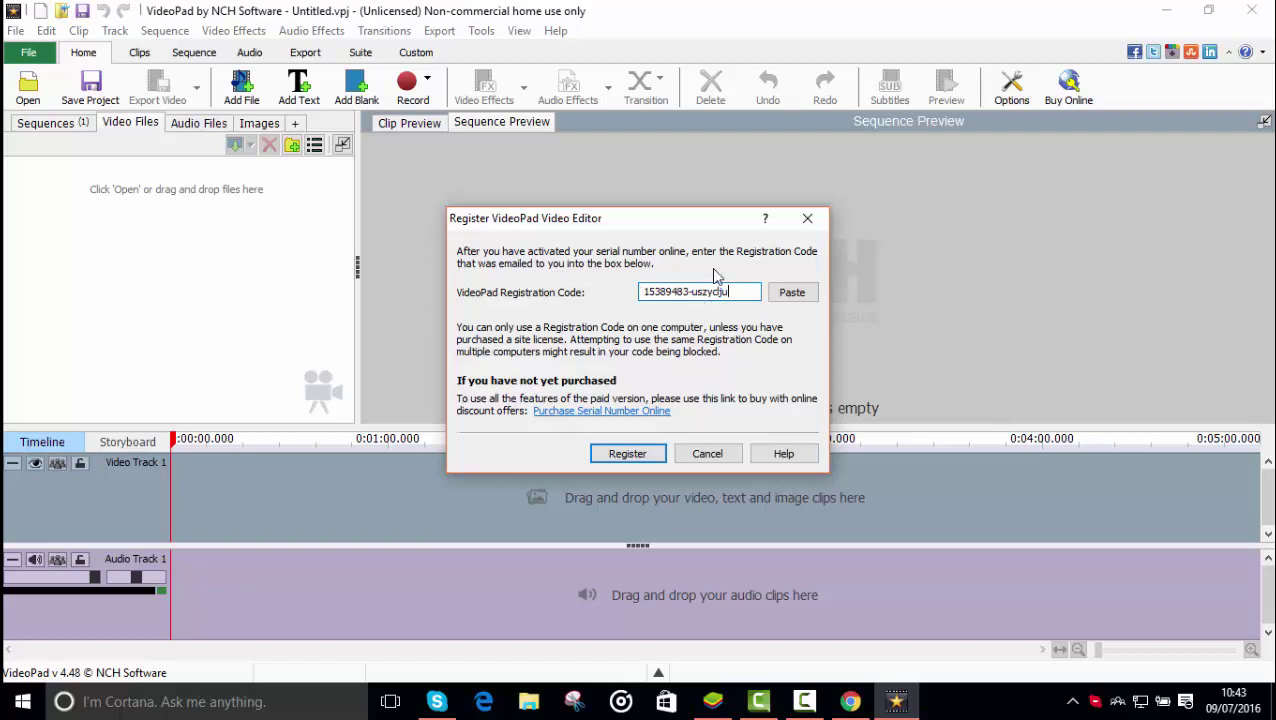
left_click(620, 458)
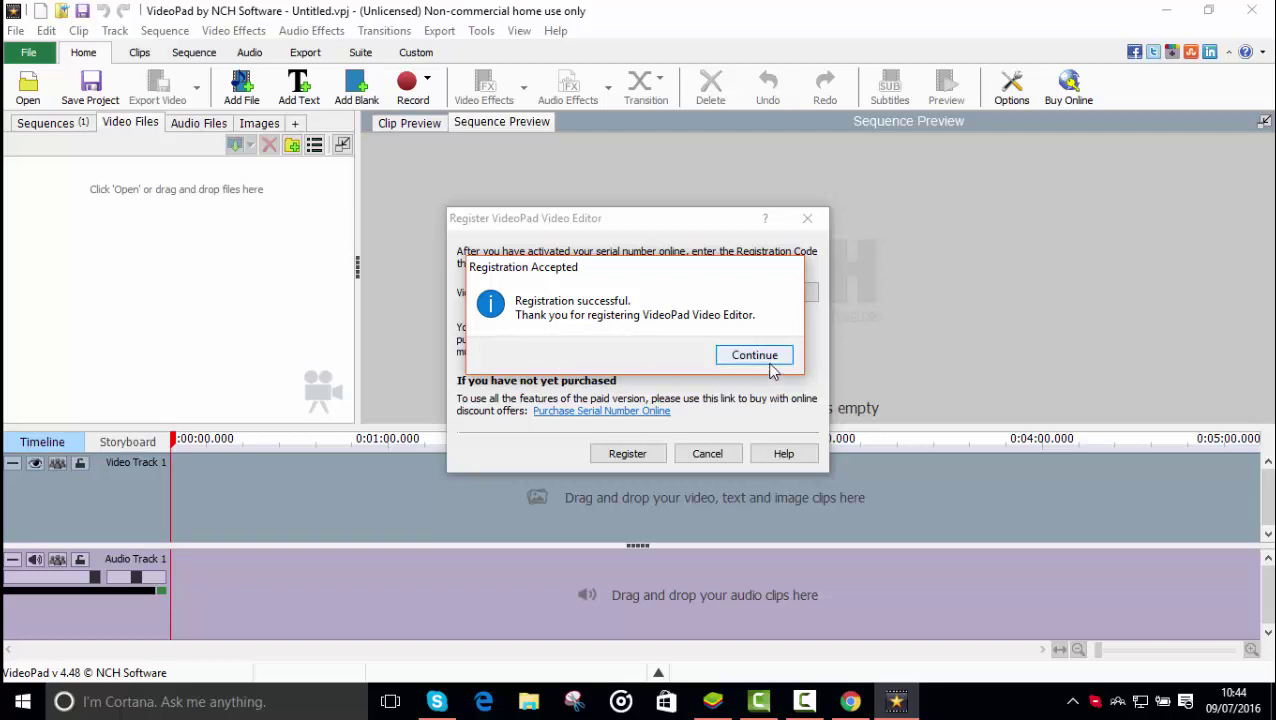
- Confirm the Registration Accepted message with Continue
left_click(756, 357)
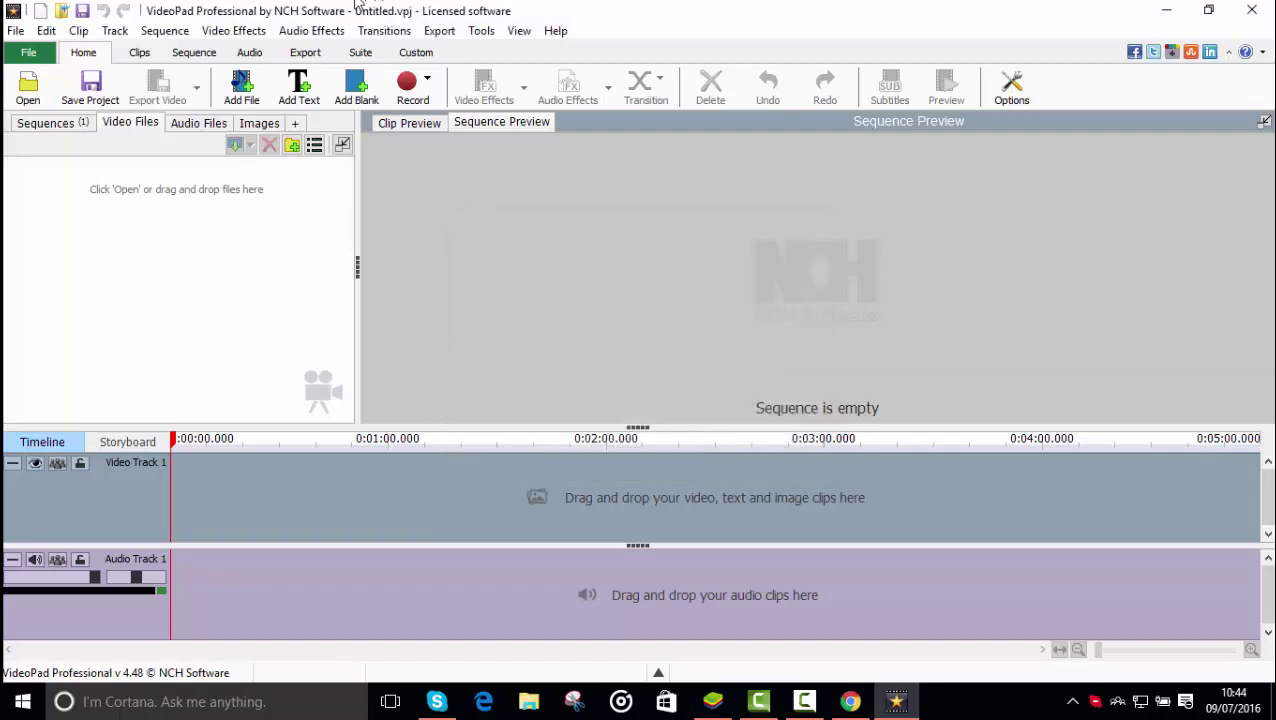